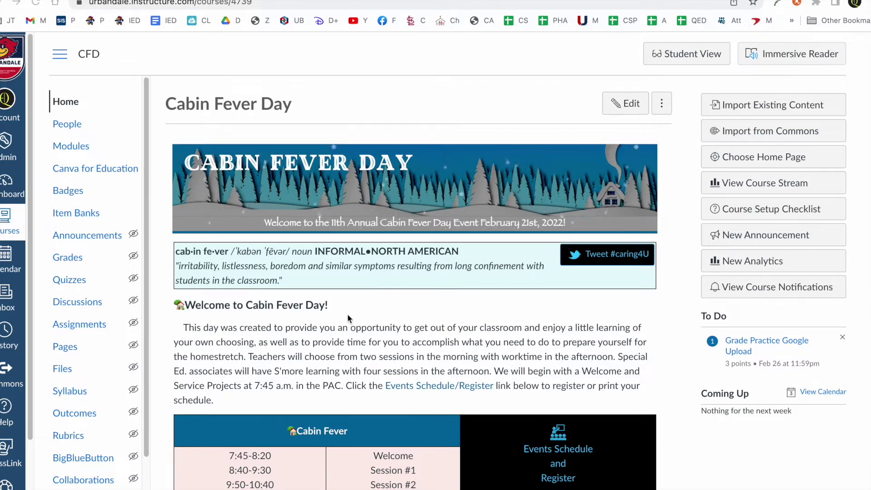
Open the CFD course's full Pages list, with Welcome! as the front page.
click(64, 351)
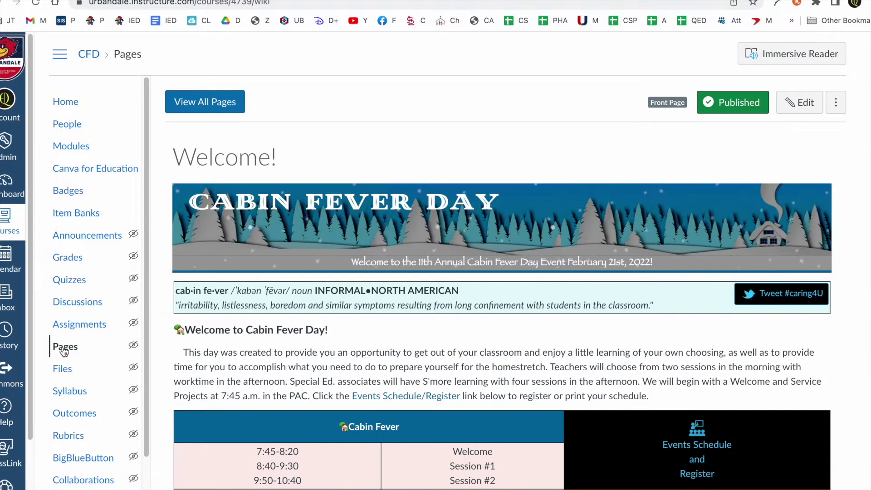
click(225, 100)
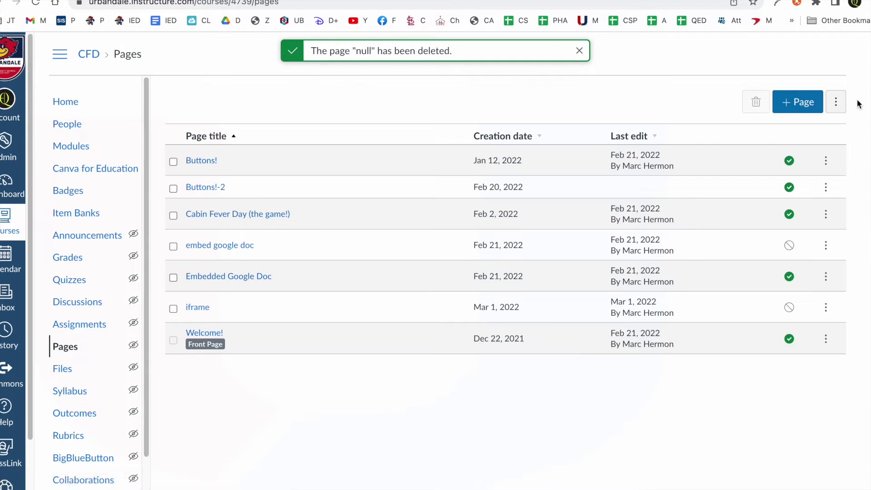
Create and save a new unpublished page titled 'Stopwatch Page'.
click(784, 104)
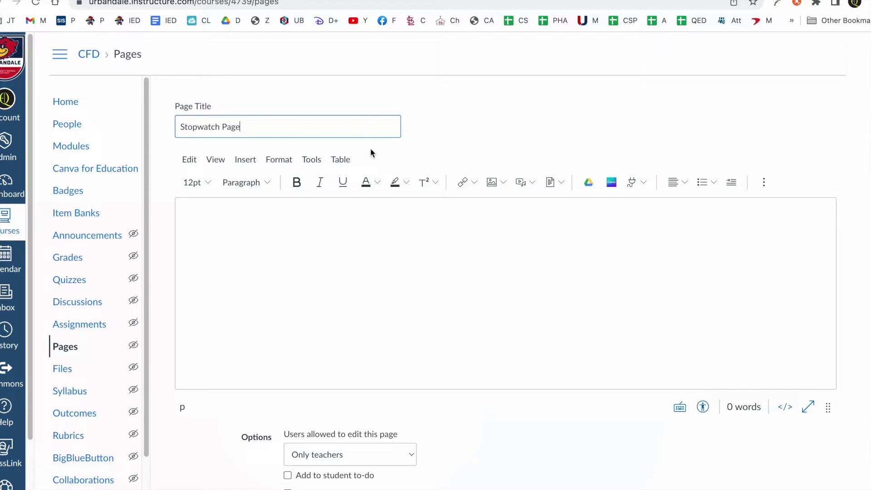
scroll(521, 156, down, 3)
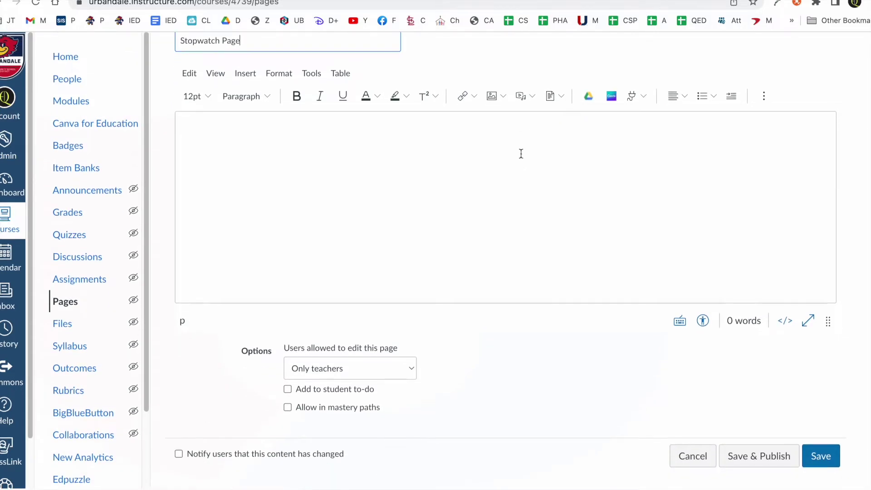
click(821, 459)
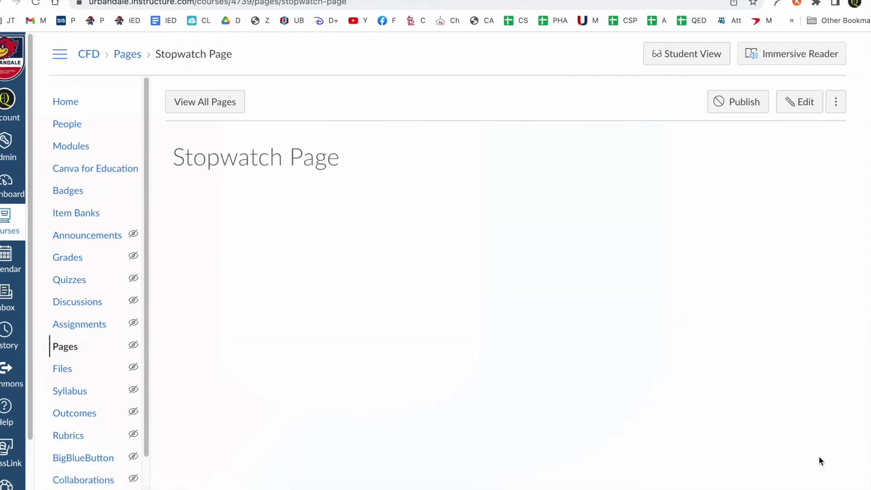
Open the Stopwatch Page for editing, then bring the vClock alarm clock site to the front.
click(803, 104)
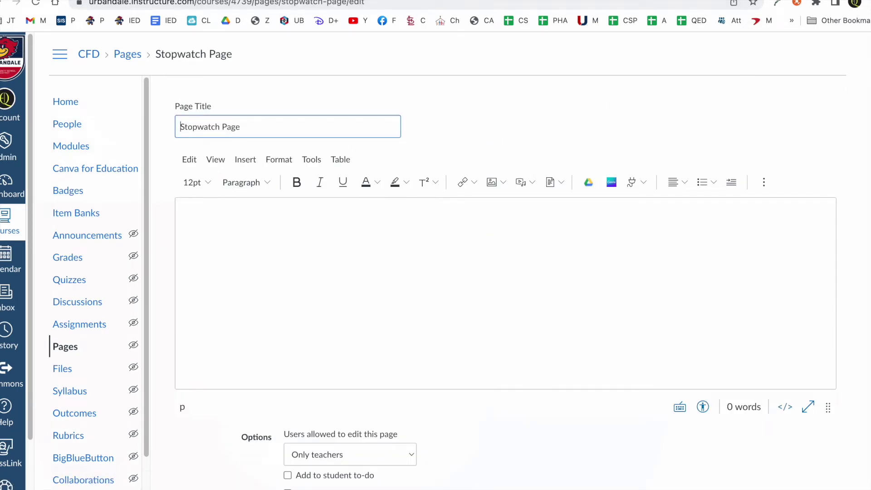
click(513, 1)
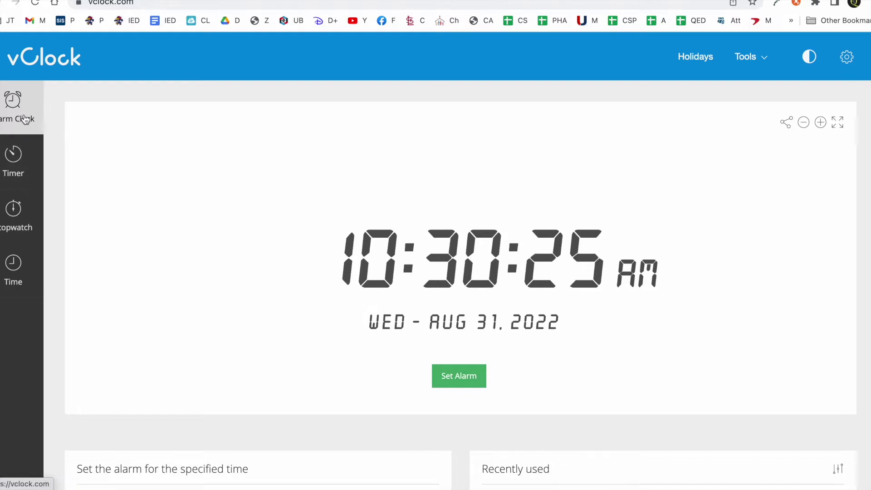
Browse vClock's Timer, Stopwatch, and Time and world clock pages.
click(16, 166)
click(13, 220)
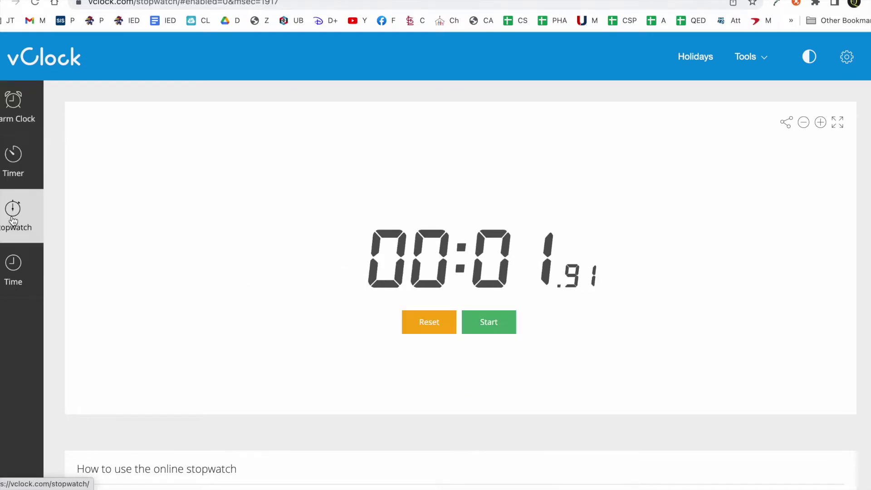
click(12, 278)
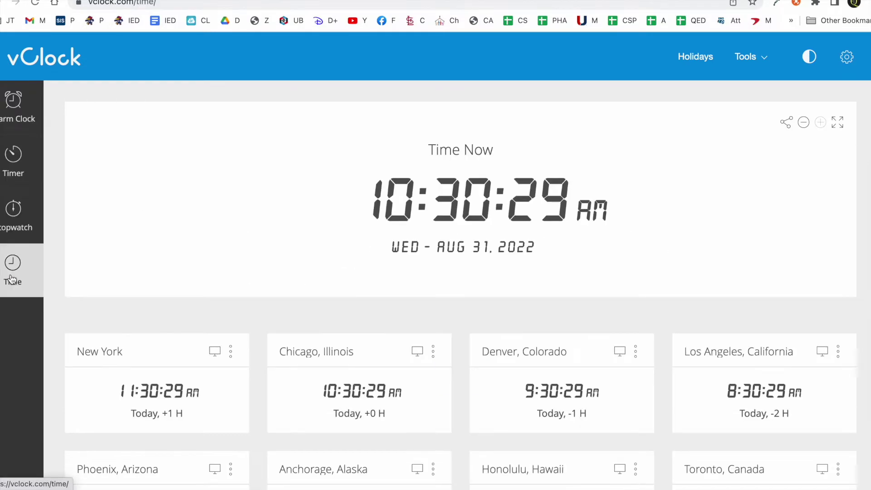
scroll(291, 353, down, 6)
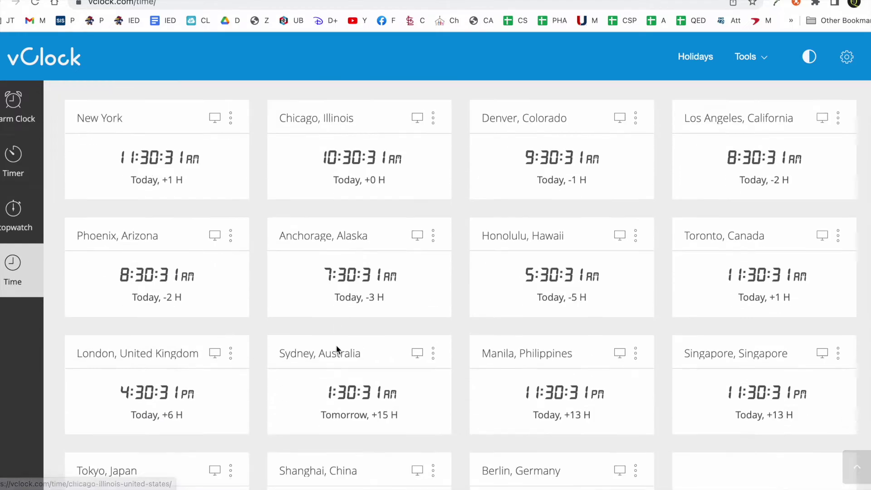
scroll(337, 345, up, 6)
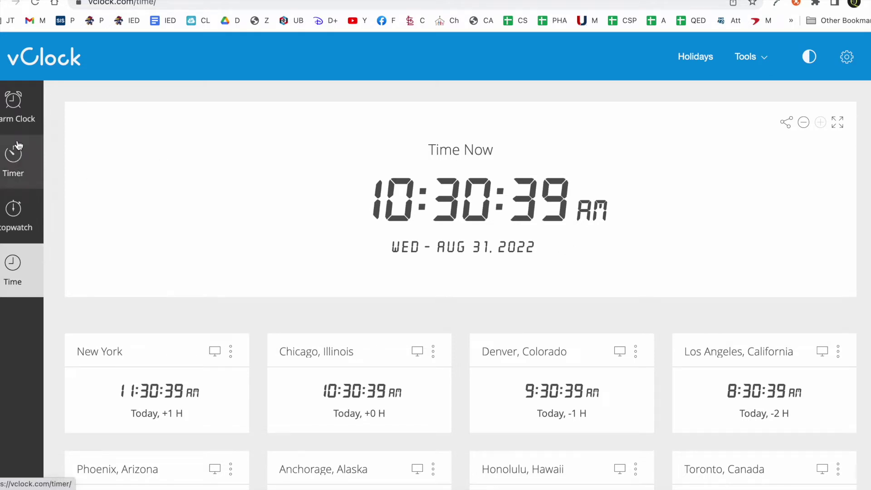
click(14, 209)
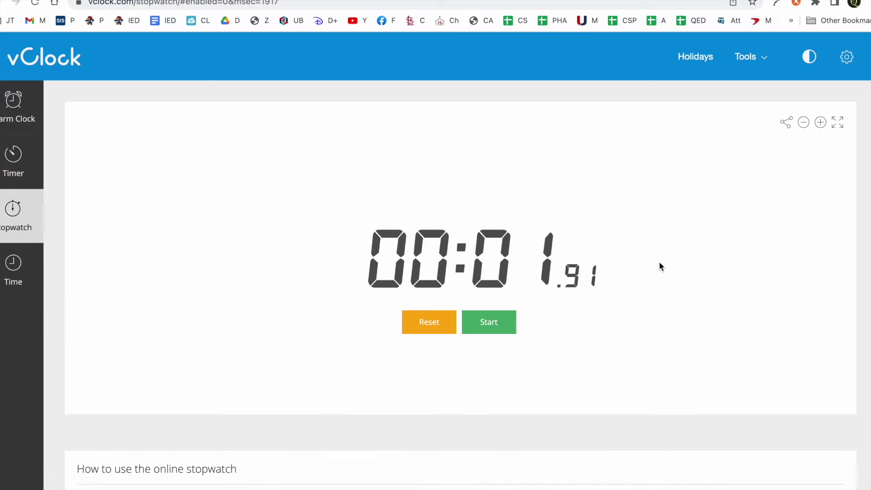
scroll(660, 267, down, 6)
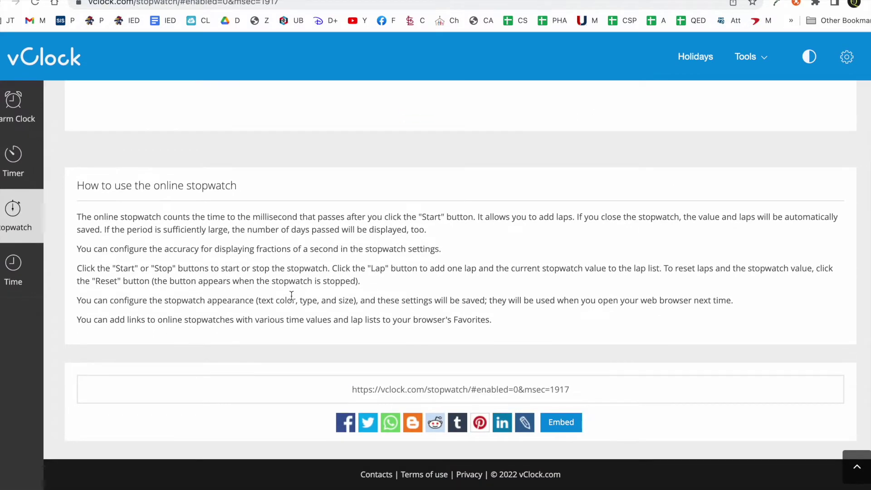
Review the countdown timer, then open the stopwatch's Embed dialog with 475 × 250 iframe code.
click(15, 167)
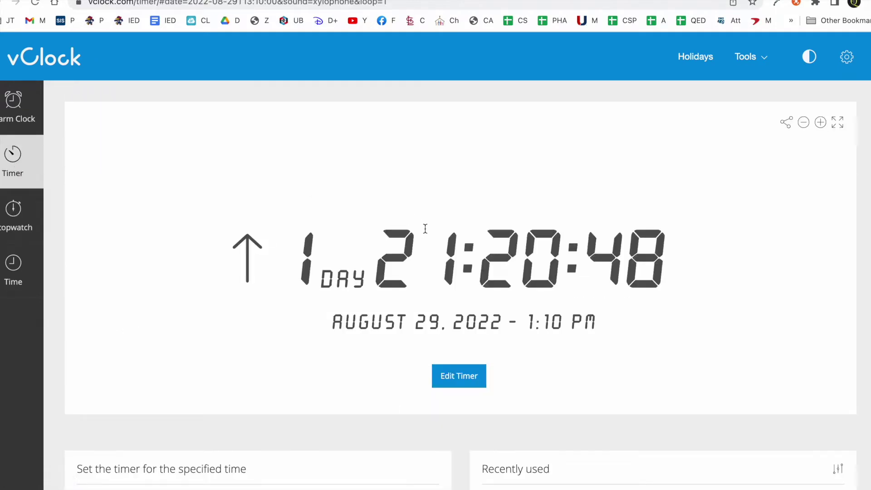
scroll(426, 228, down, 4)
scroll(295, 349, down, 2)
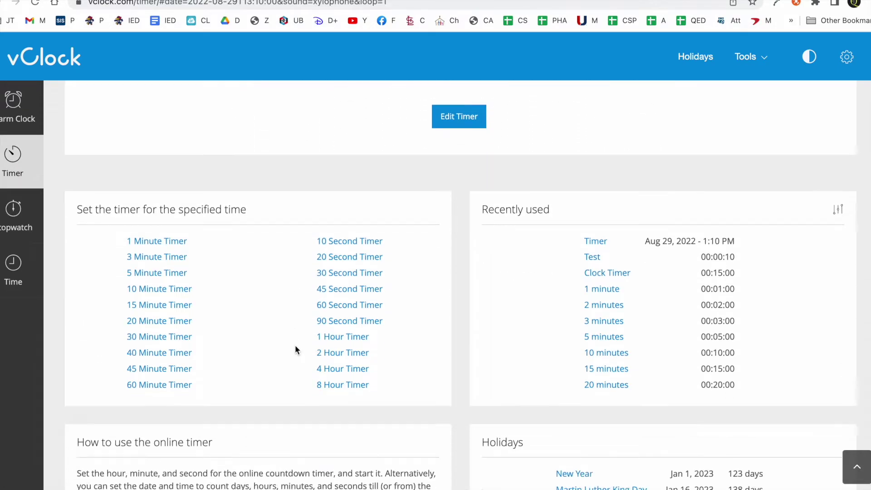
scroll(295, 350, down, 2)
scroll(579, 253, down, 5)
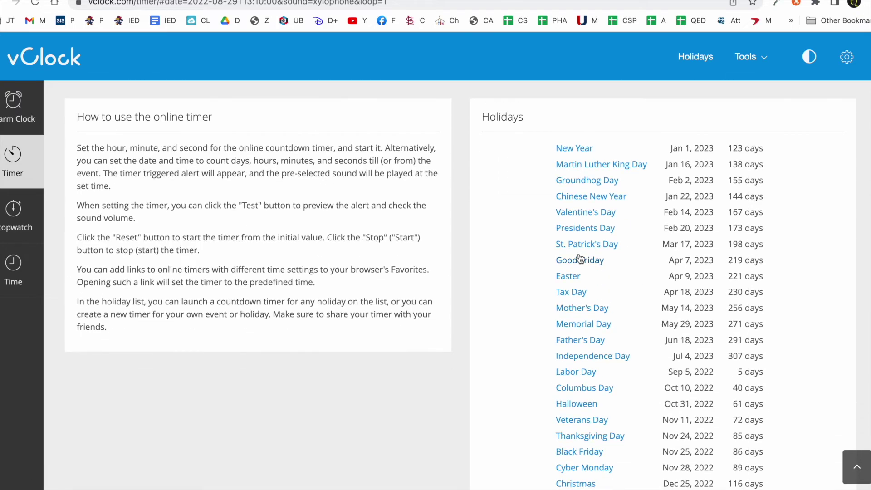
scroll(581, 257, up, 10)
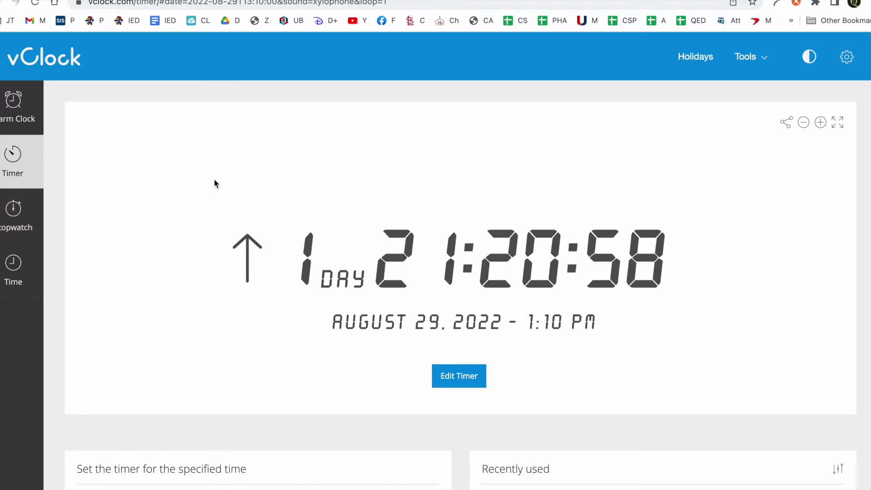
click(14, 212)
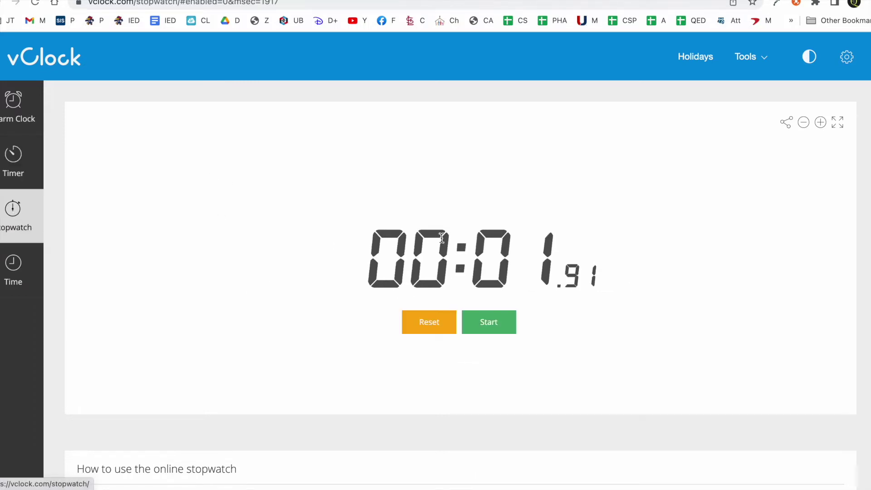
scroll(594, 241, down, 6)
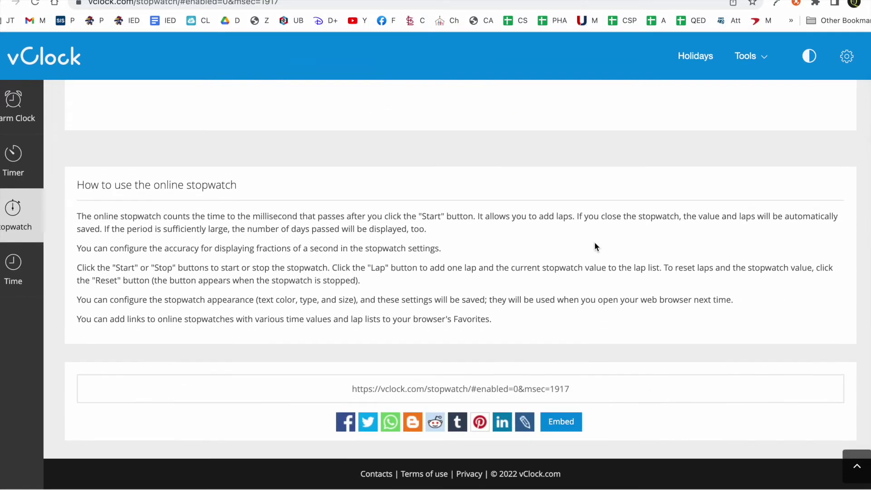
click(566, 429)
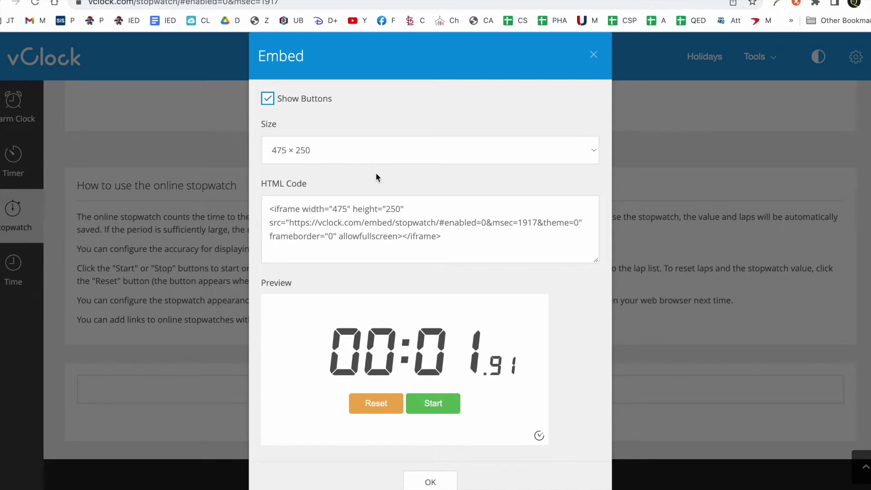
Select the stopwatch iframe code and return to the empty Canvas Stopwatch Page body.
click(450, 242)
key(ctrl+c)
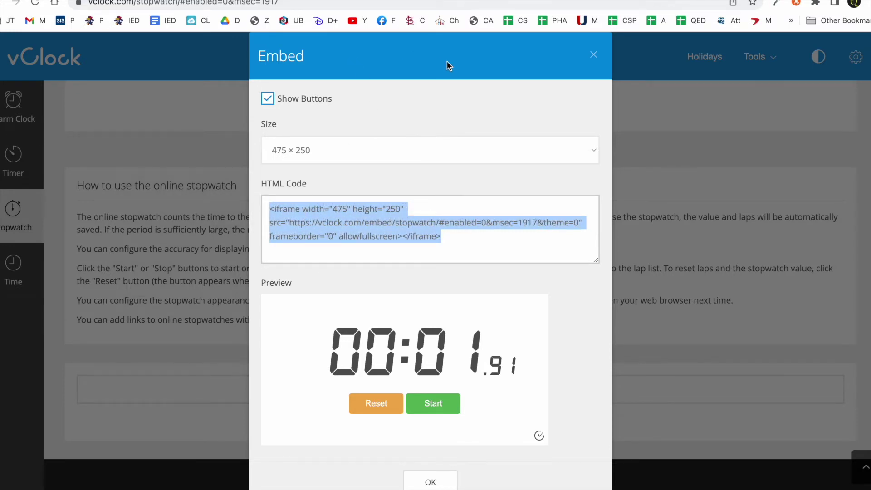
click(436, 0)
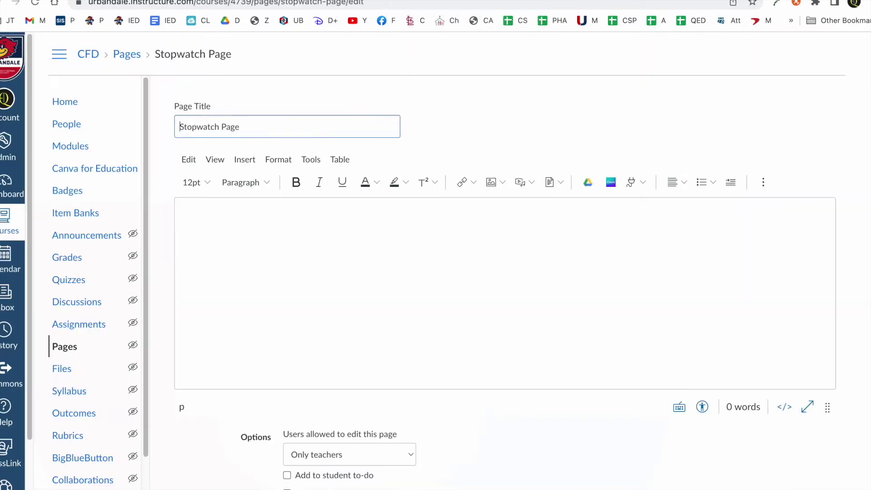
click(407, 262)
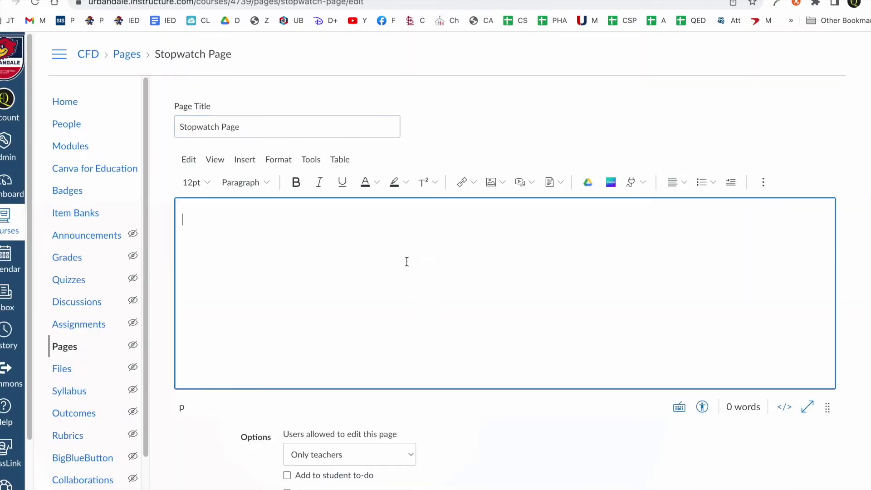
scroll(859, 214, down, 2)
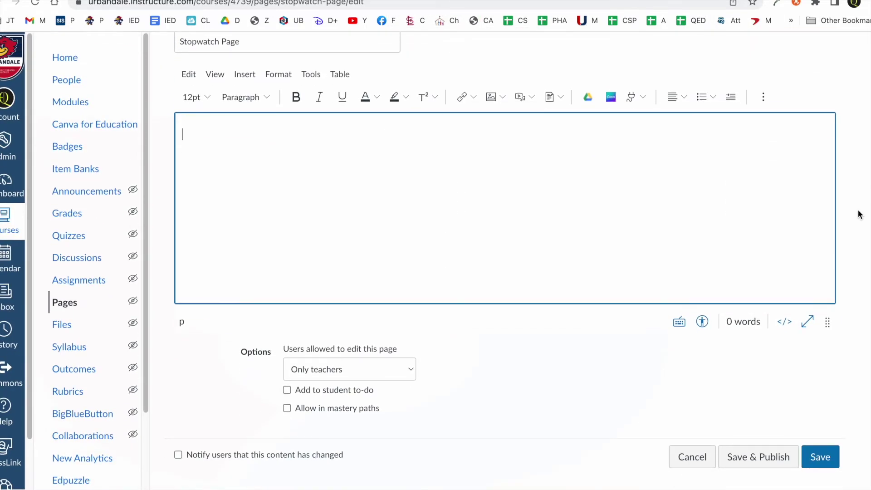
Paste the vClock iframe code into the page's Raw HTML Editor to embed the stopwatch.
scroll(859, 214, up, 2)
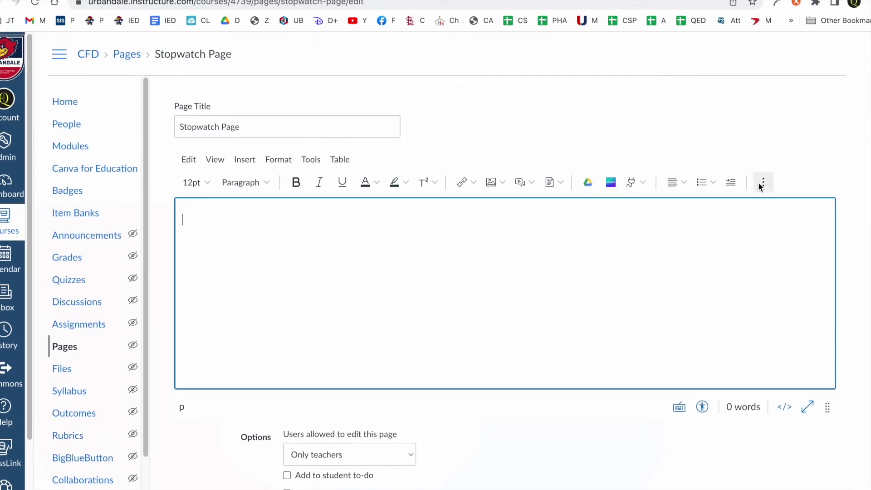
scroll(761, 185, down, 1)
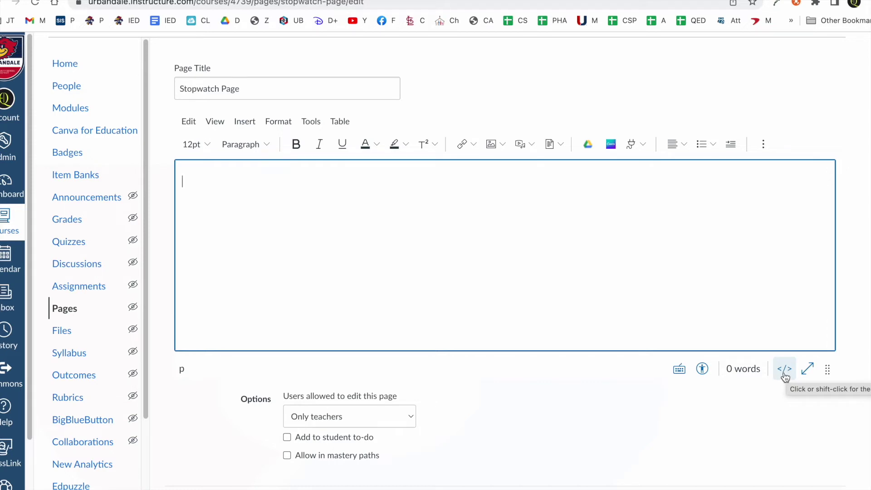
click(784, 377)
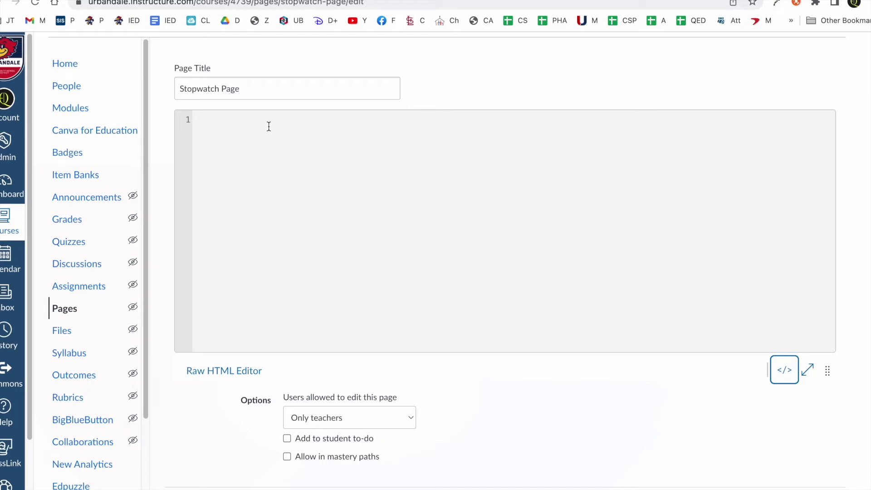
click(270, 126)
key(ctrl+v)
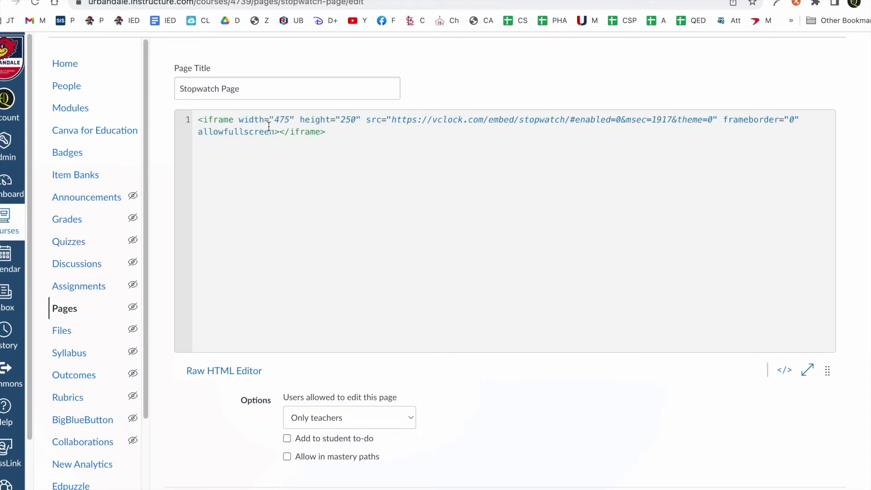
click(788, 372)
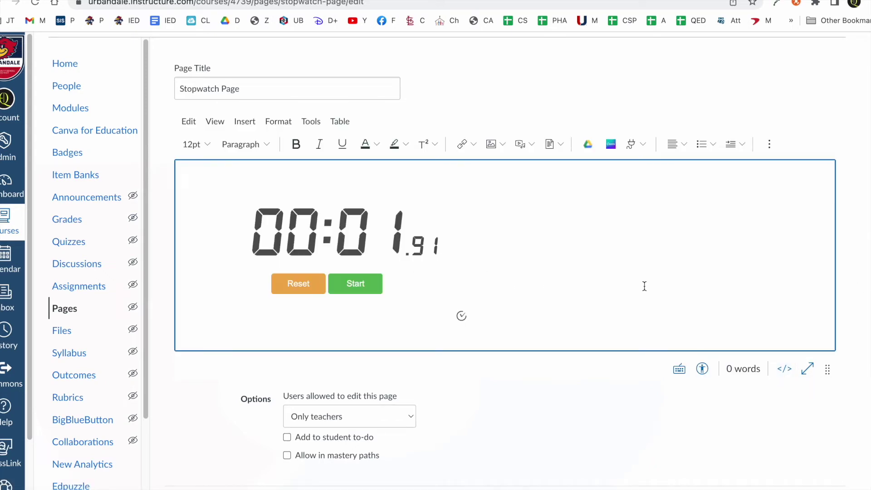
Center-align the stopwatch embed and save the Stopwatch Page.
click(480, 255)
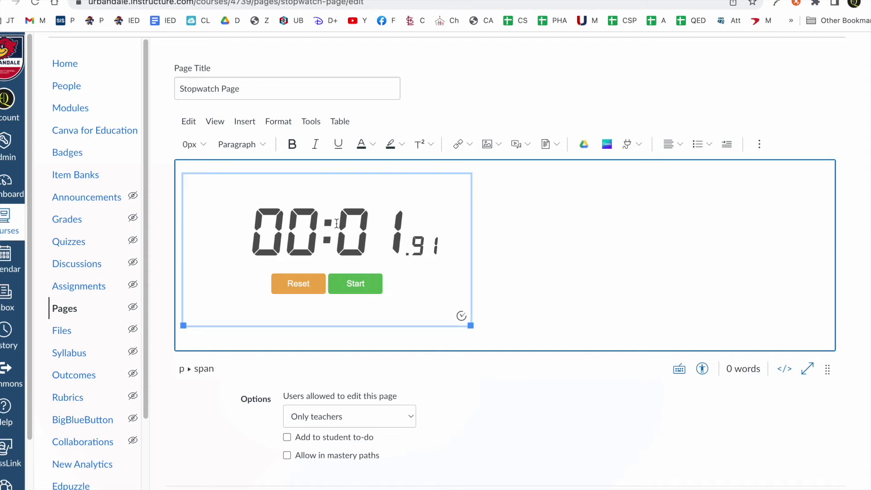
key(Right)
click(680, 146)
click(690, 187)
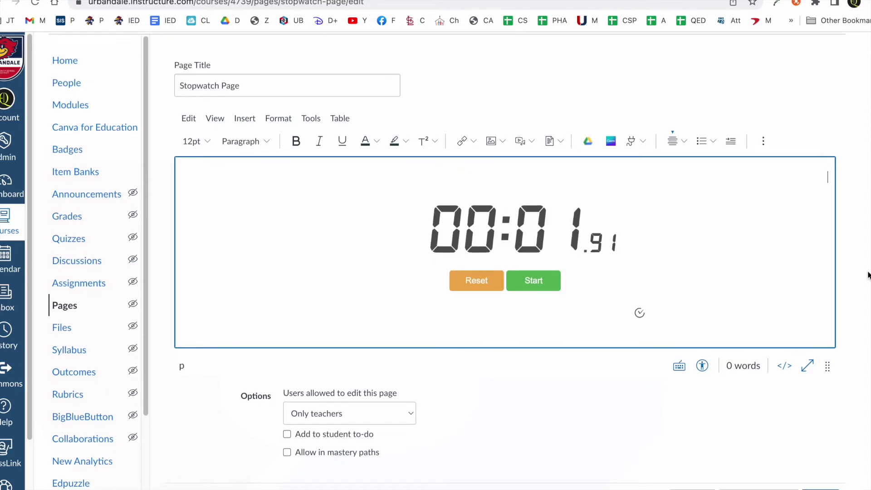
scroll(867, 276, down, 2)
click(822, 459)
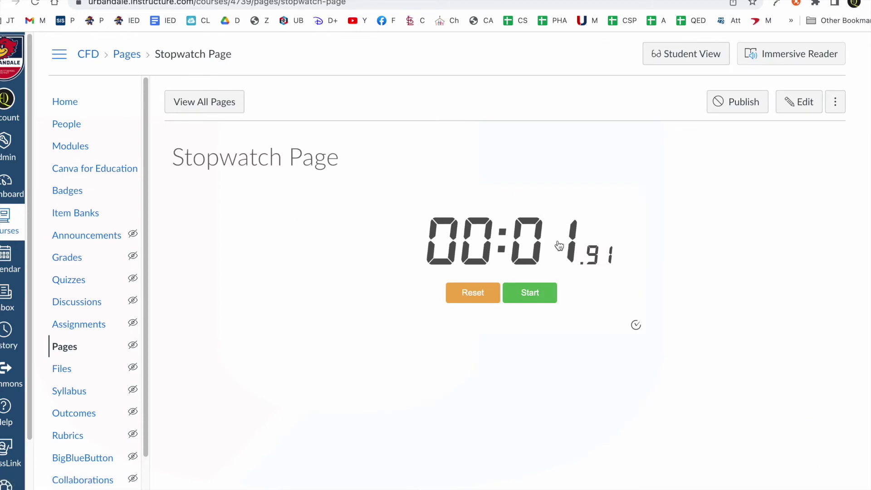
Test the stopwatch with Start, Lap and Stop at 00:10.10, then reopen the page for editing.
click(530, 293)
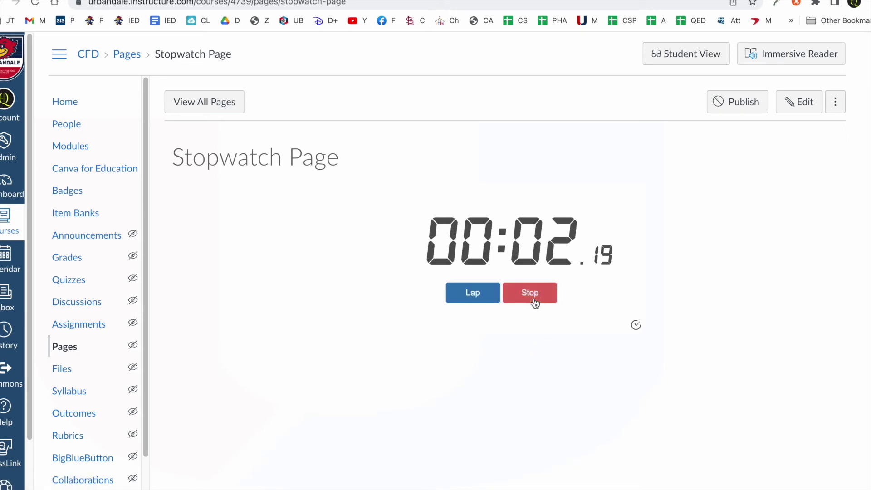
click(475, 297)
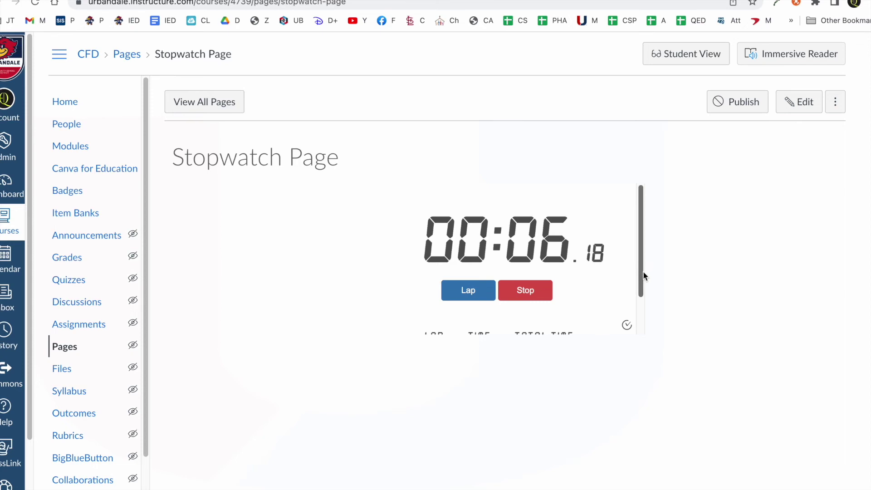
drag(642, 272, 641, 317)
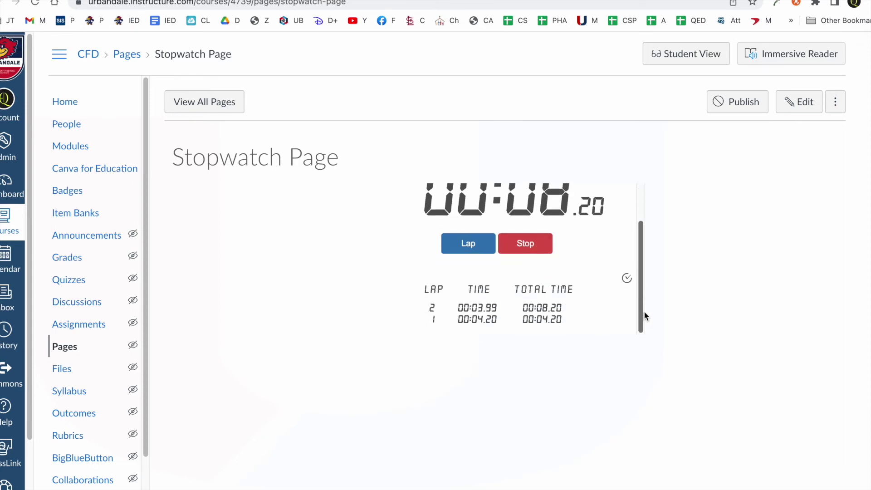
click(527, 245)
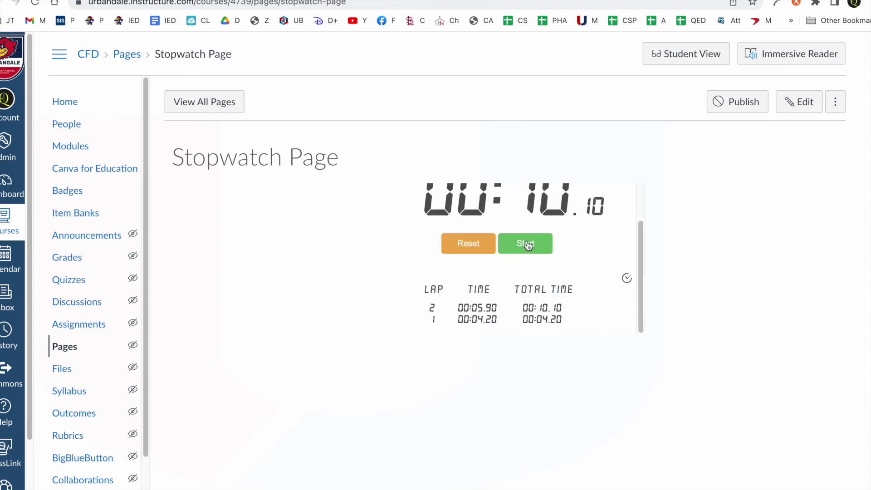
click(802, 110)
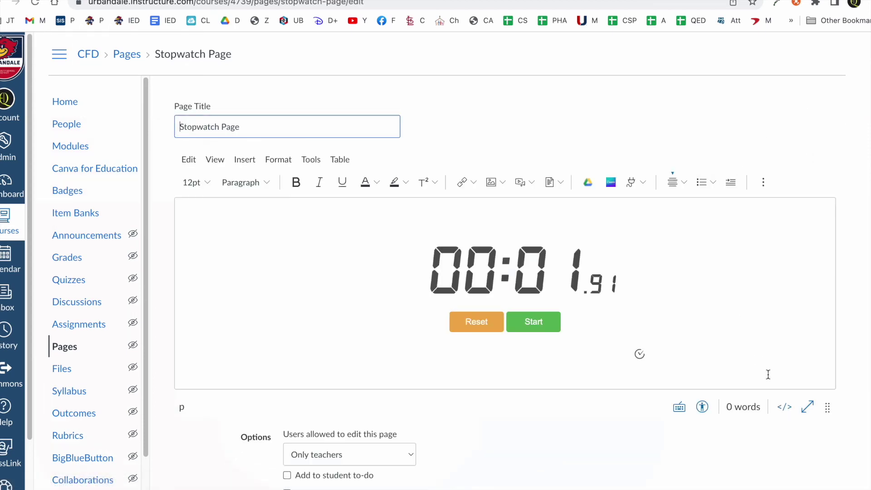
In the raw HTML, change the iframe width from 475 to 700 and height from 250 to 500.
click(783, 410)
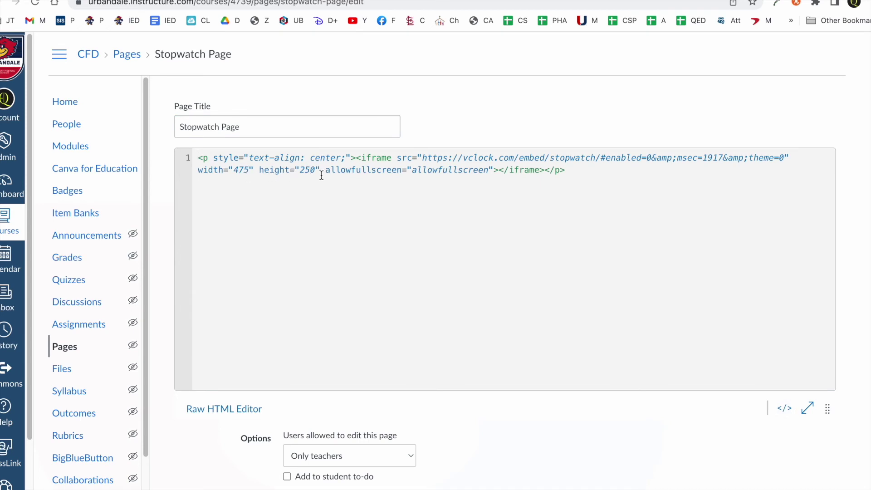
drag(250, 171, 235, 172)
text(700)
drag(309, 173, 300, 174)
text(500)
click(785, 408)
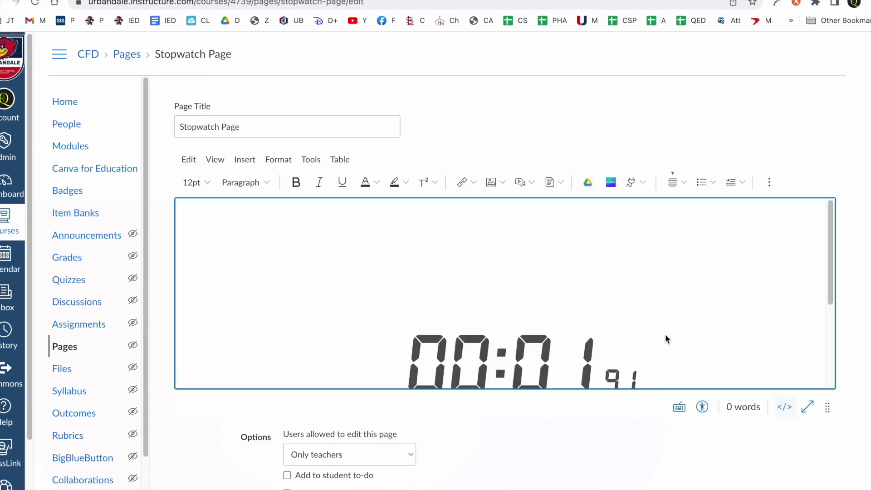
scroll(659, 327, down, 2)
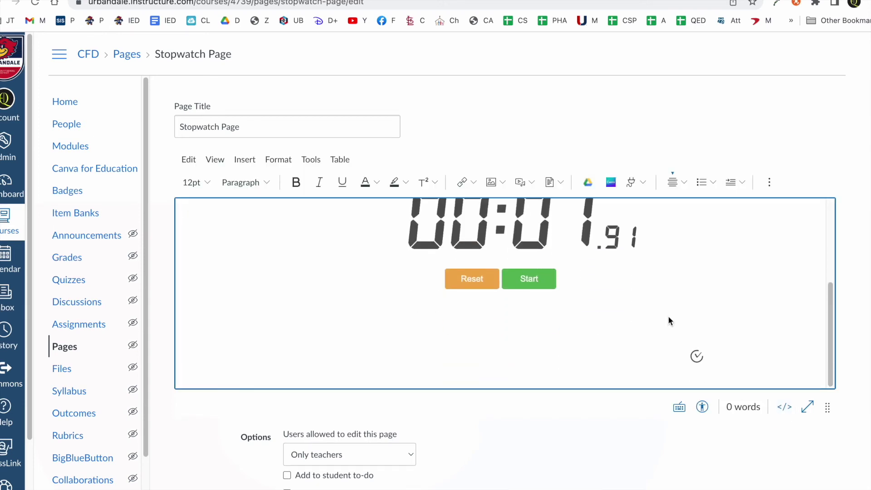
scroll(853, 336, down, 2)
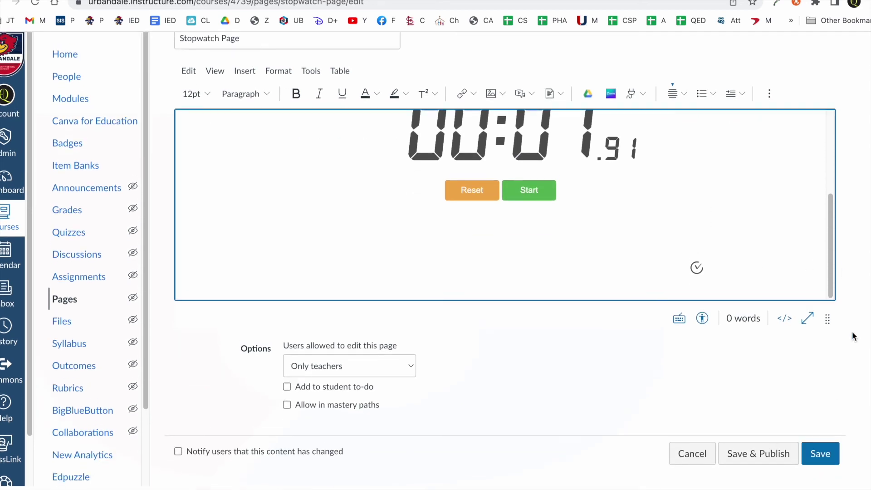
Save the page, then run the stopwatch through four laps, stop it and reset to 00:00.00.
click(818, 456)
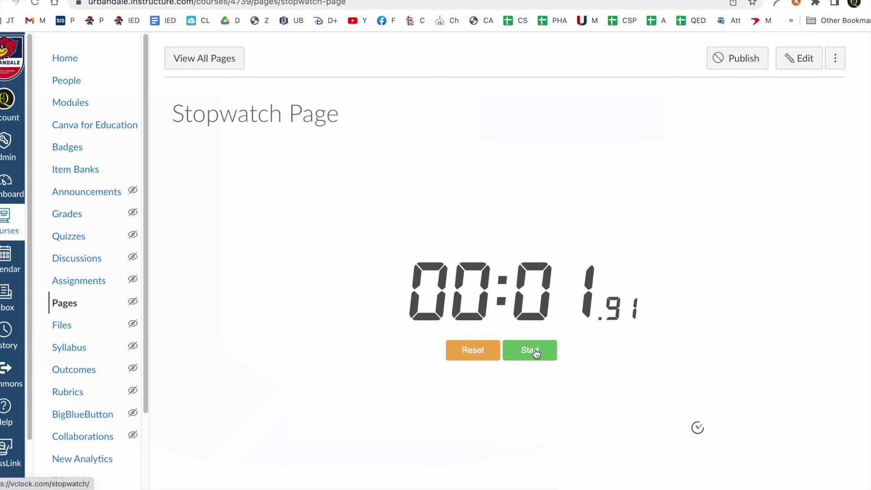
click(531, 352)
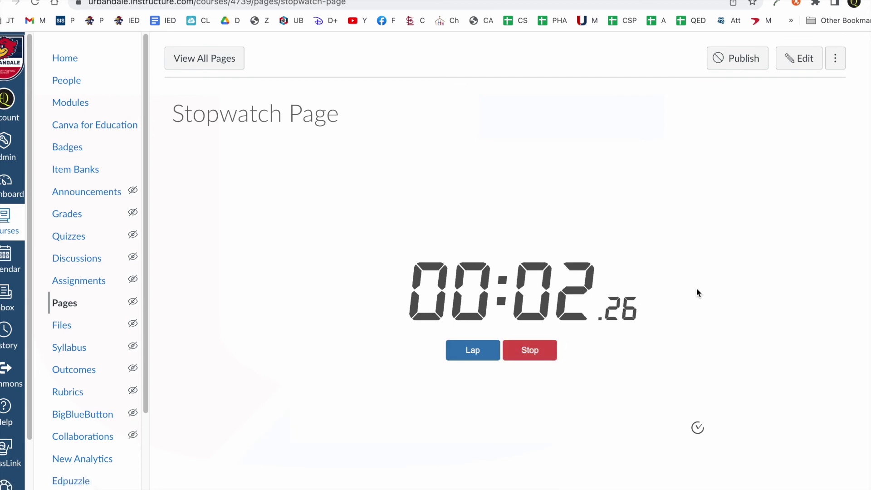
click(474, 352)
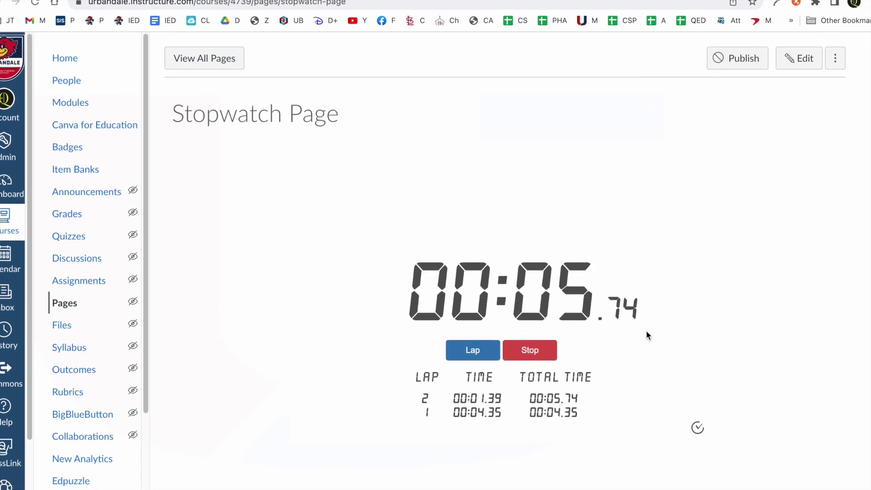
click(476, 353)
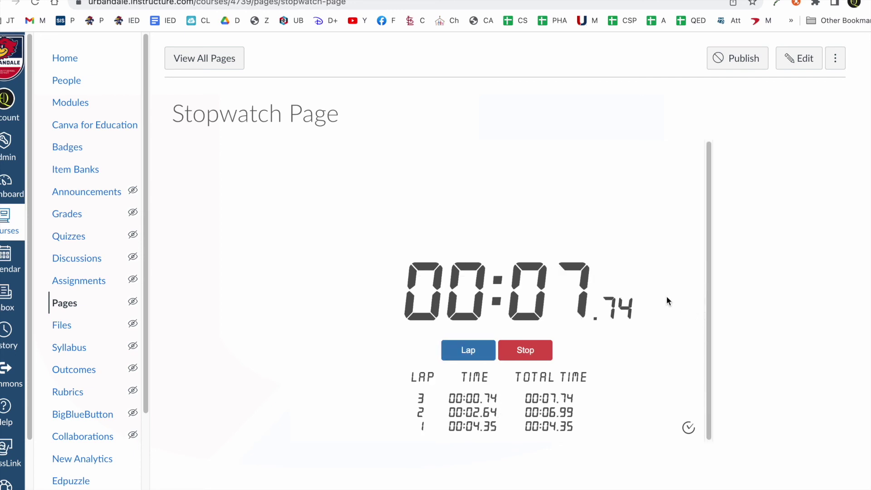
click(484, 350)
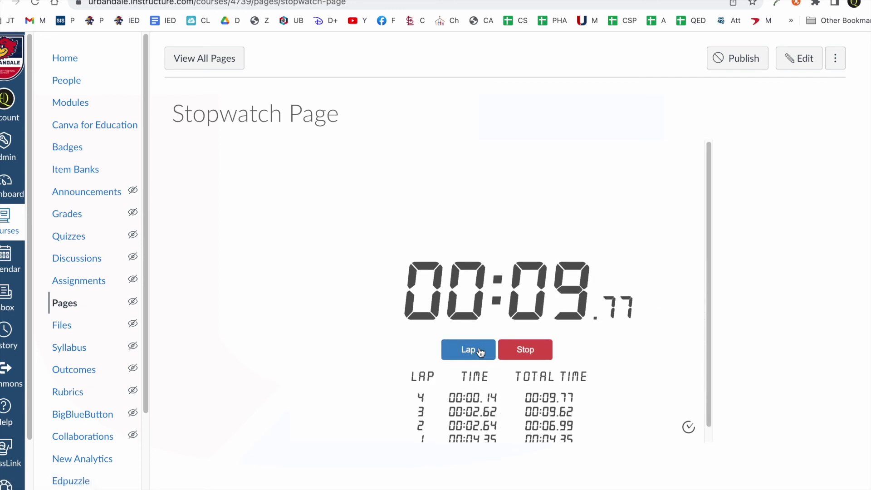
scroll(646, 309, down, 1)
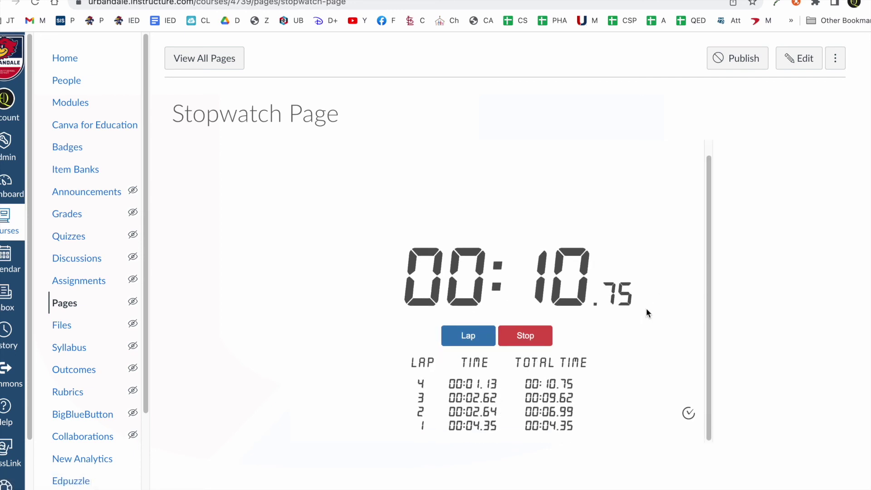
click(521, 341)
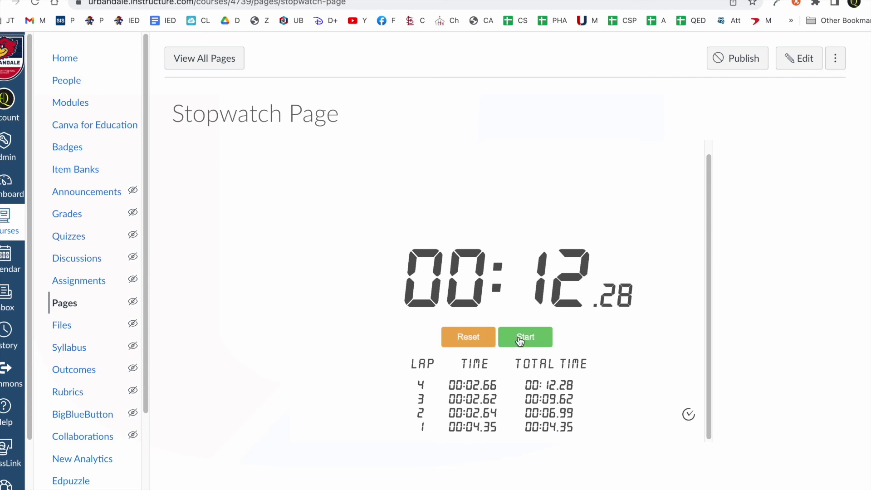
click(471, 338)
scroll(683, 286, up, 2)
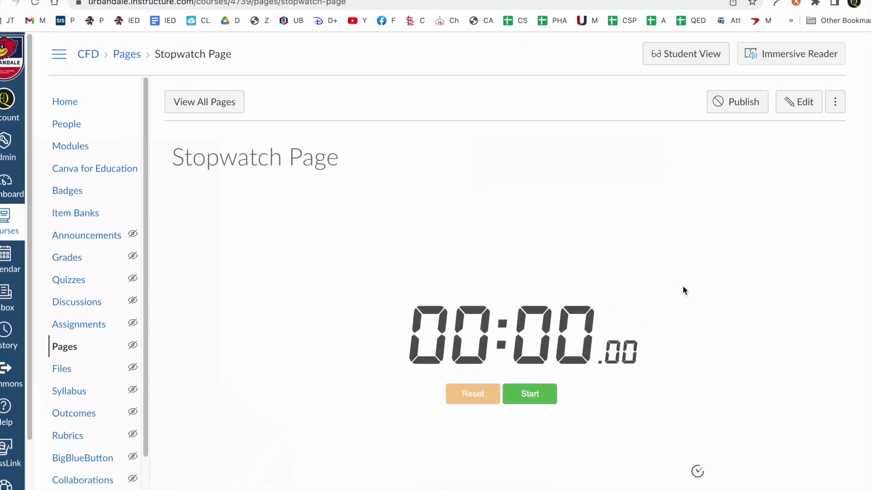